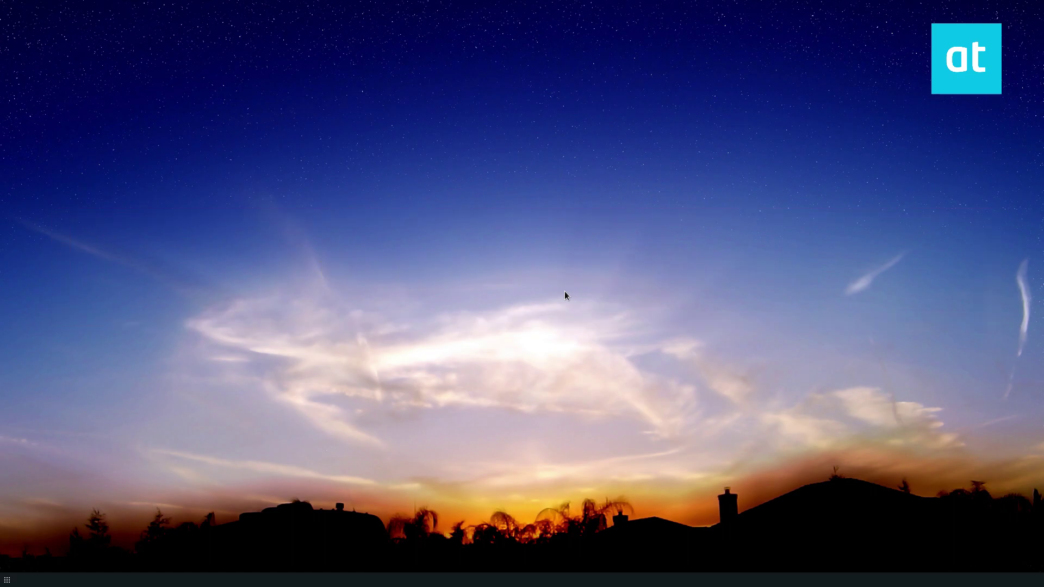
Step: Open a terminal in the Desktop folder from the desktop's right-click menu
right_click(329, 34)
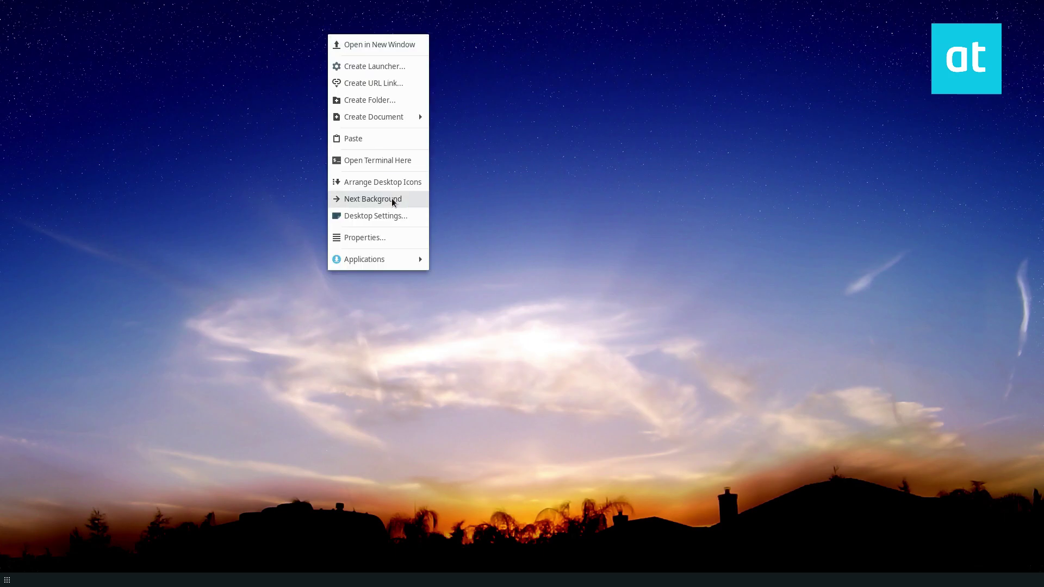
left_click(361, 161)
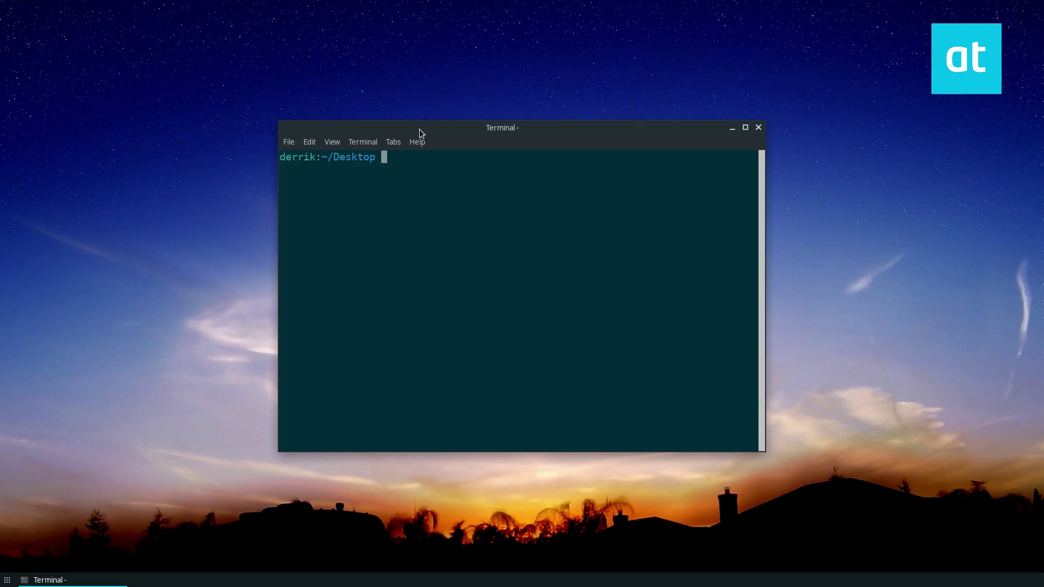
Step: Search apt for netsurf and inspect the netsurf, netsurf-fb and netsurf-gtk results
type("apt search netsurf")
key("Return")
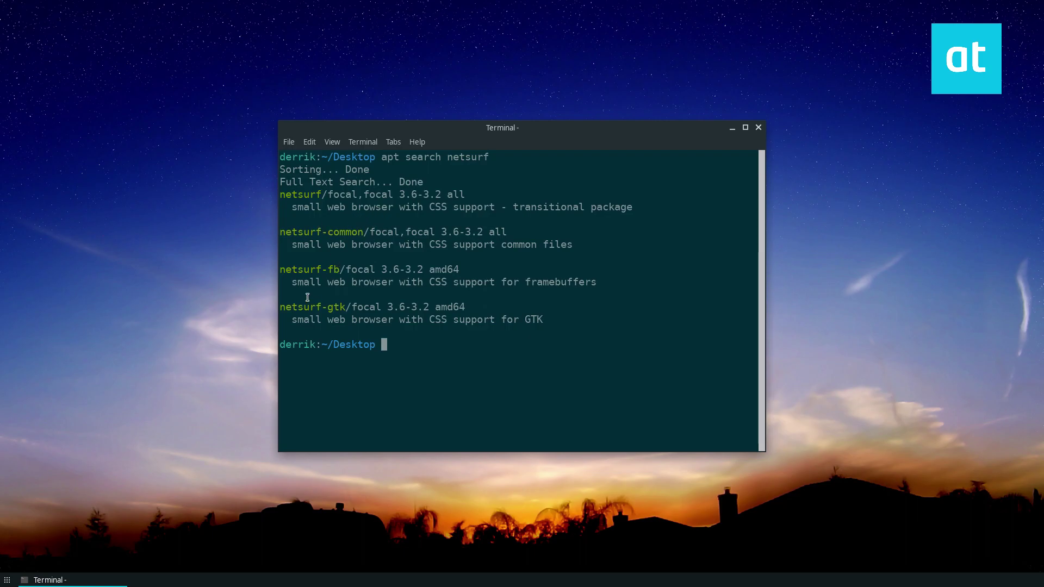
left_click_drag(341, 266, 302, 270)
left_click_drag(349, 307, 316, 307)
mouse_move(333, 195)
left_mouse_down()
mouse_move(309, 195)
mouse_move(326, 197)
left_mouse_up()
double_click(324, 198)
left_click(323, 199)
Step: Install the netsurf package with sudo apt, entering the admin password and confirming with y
type("sudo apt install n")
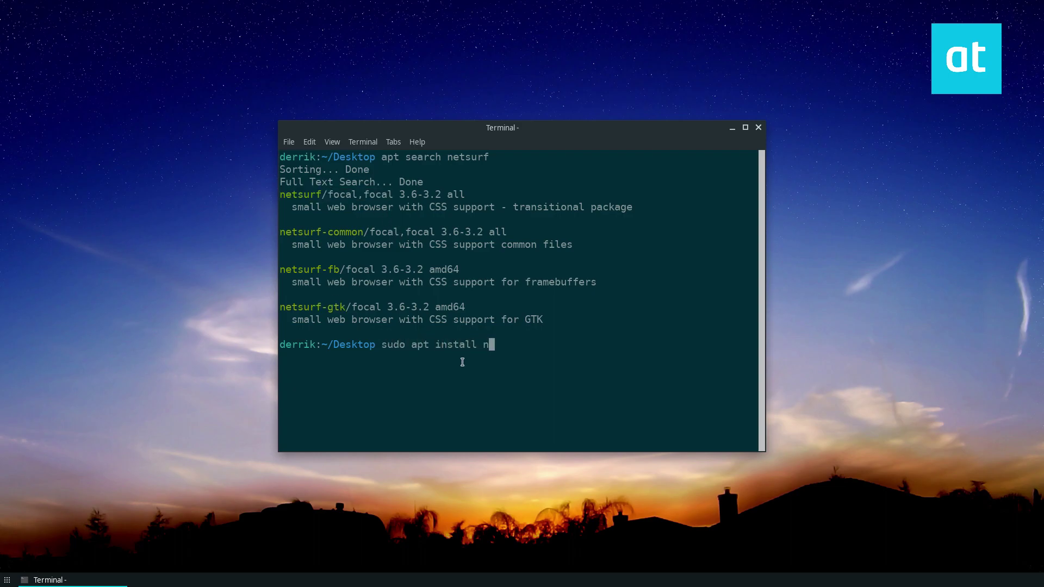
type("etsurf")
left_click_drag(413, 304, 281, 261)
left_click(422, 302)
key("Return")
type("********")
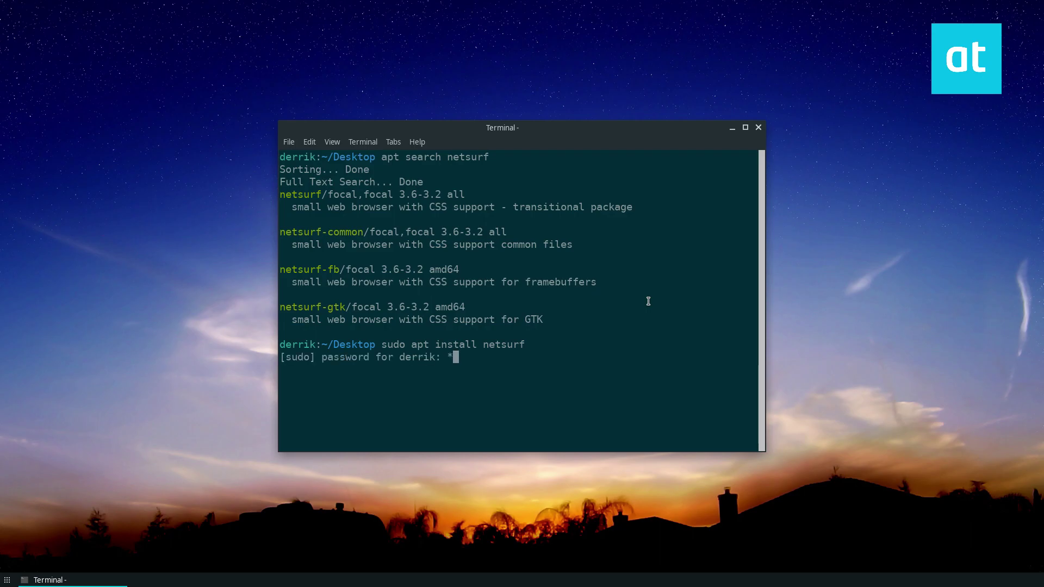
key("Return")
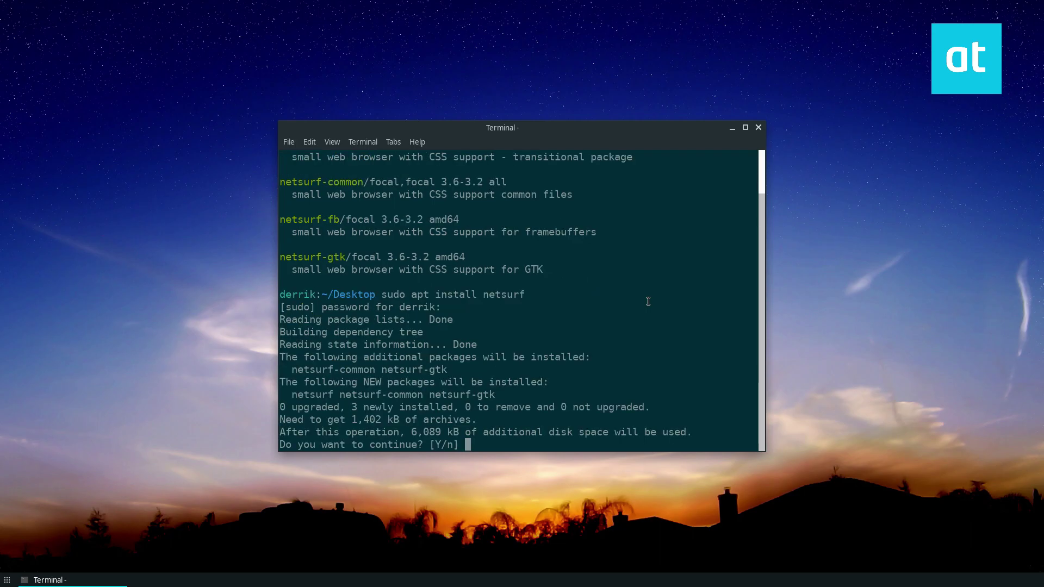
type("y")
key("Return")
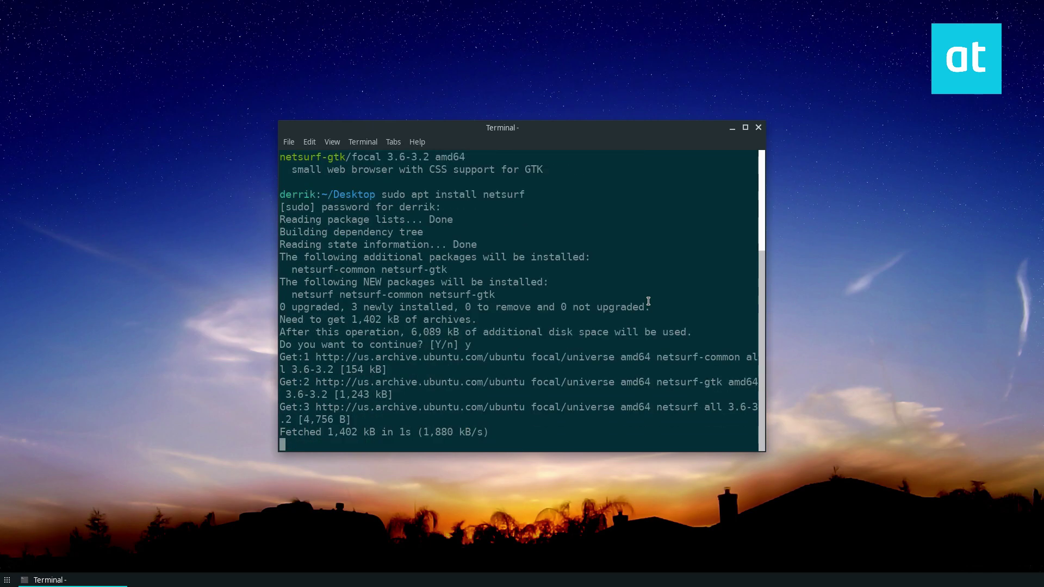
Step: Search the applications launcher for 'soft', then dismiss it
key("super")
type("soft")
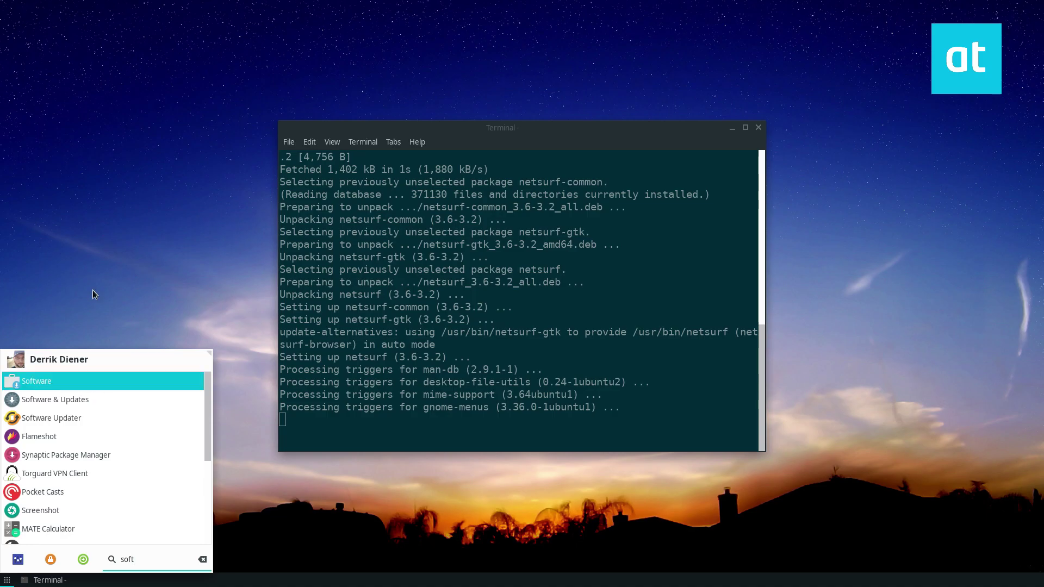
left_click(93, 272)
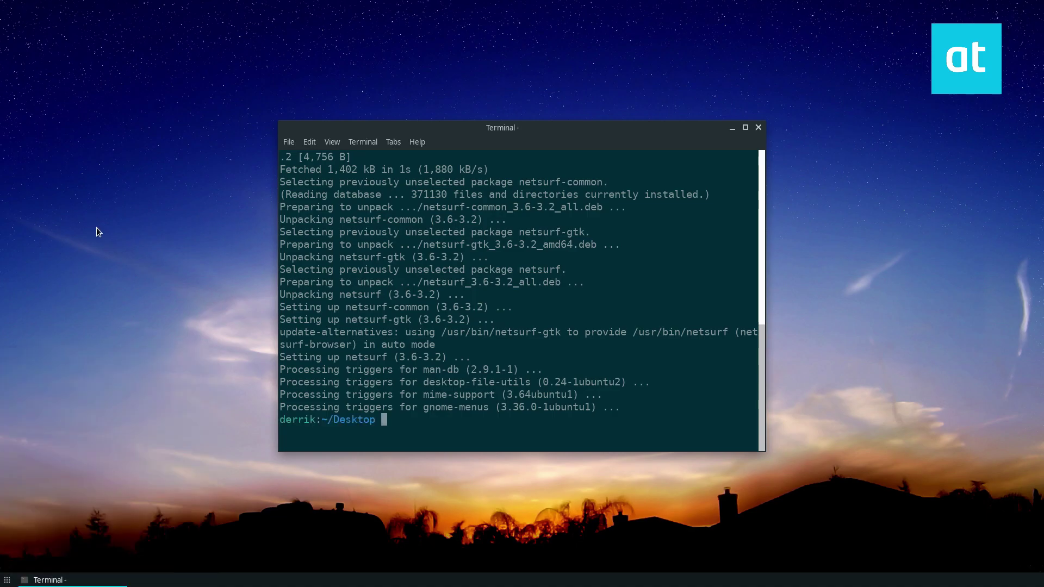
Step: Minimize Terminal and launch NetSurf Web Browser from Applications > Internet, moving its window up-left
left_click(732, 127)
right_click(254, 93)
mouse_move(273, 318)
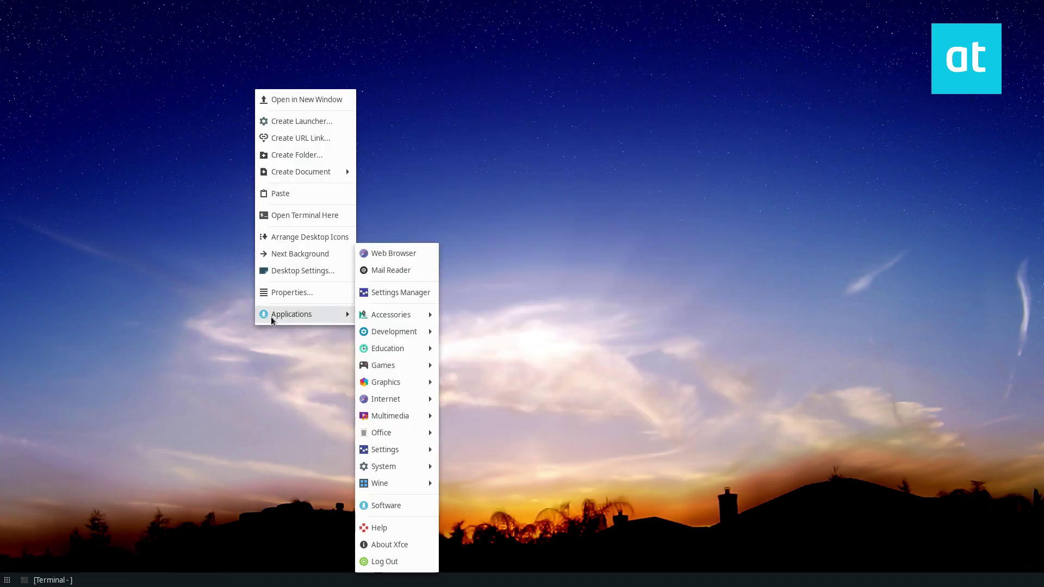
mouse_move(378, 401)
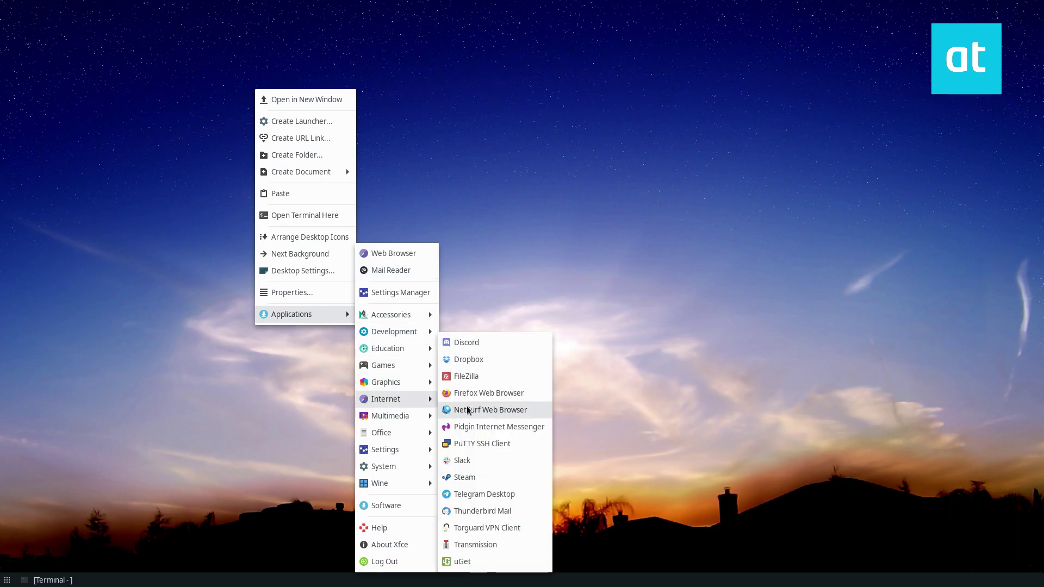
left_click(490, 410)
left_click_drag(475, 113, 458, 66)
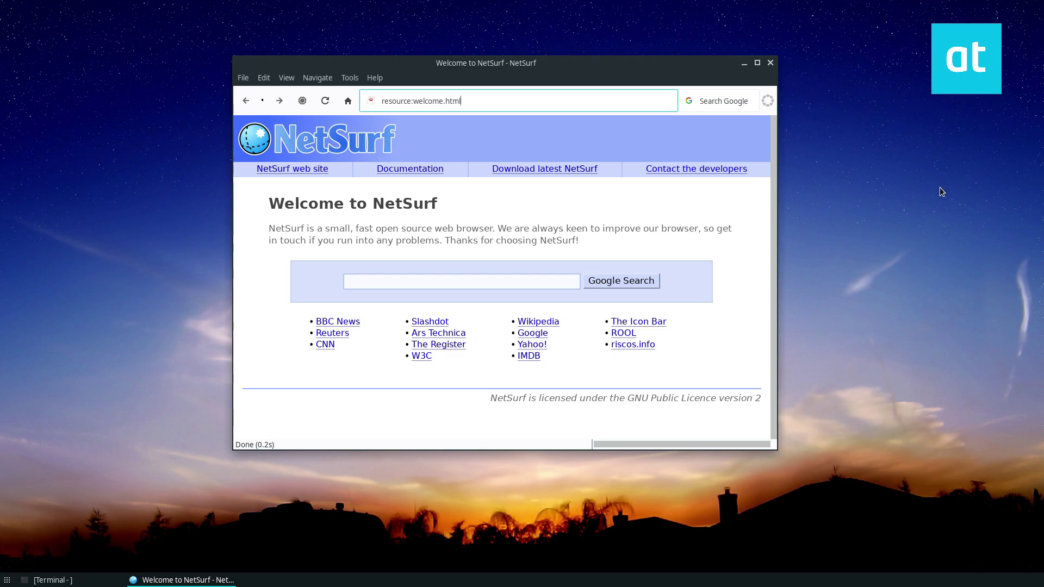
left_click(952, 245)
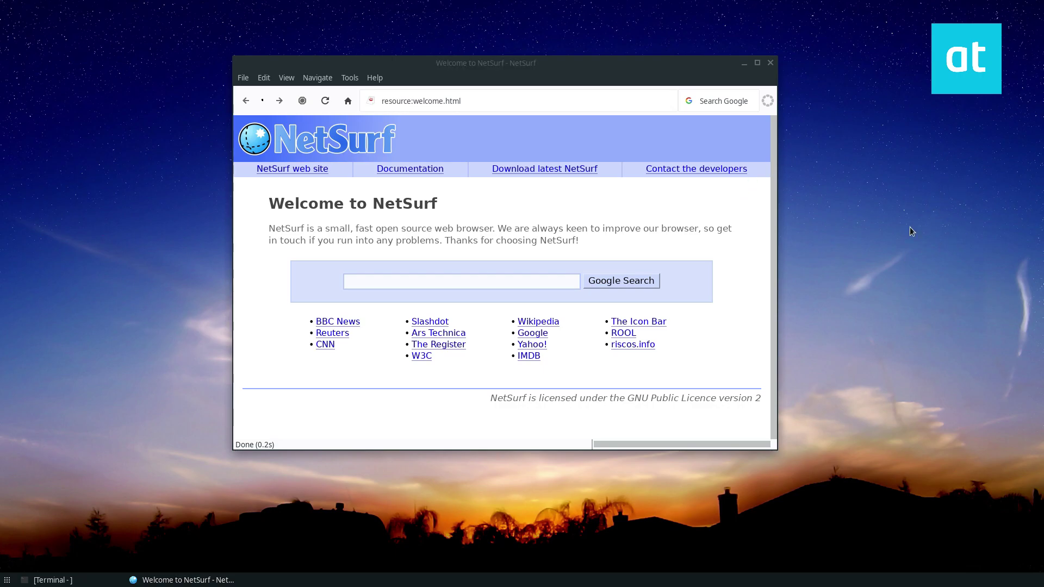
left_click(347, 74)
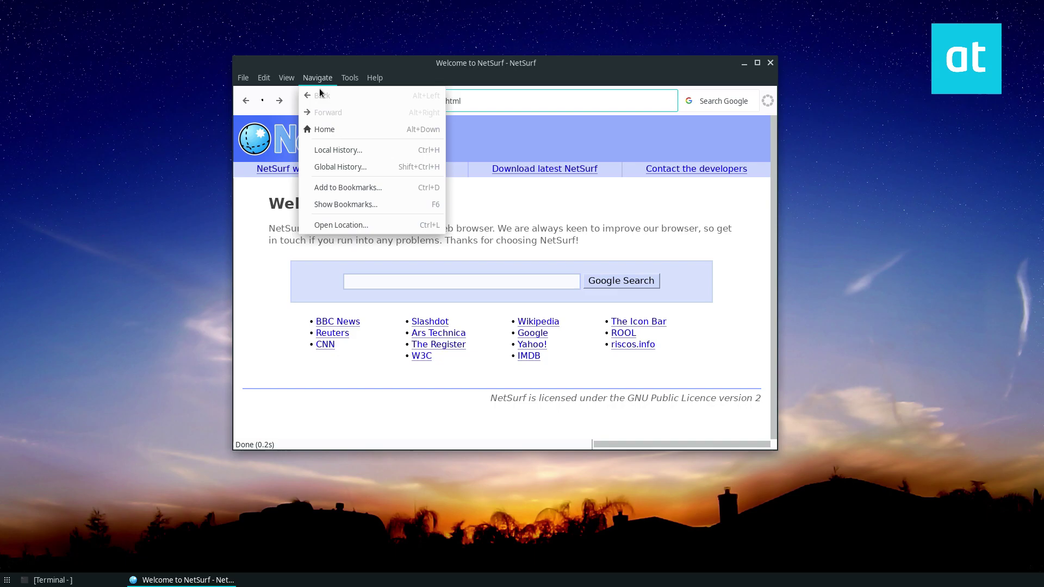
left_click(348, 202)
left_click_drag(340, 80, 476, 187)
left_click(641, 177)
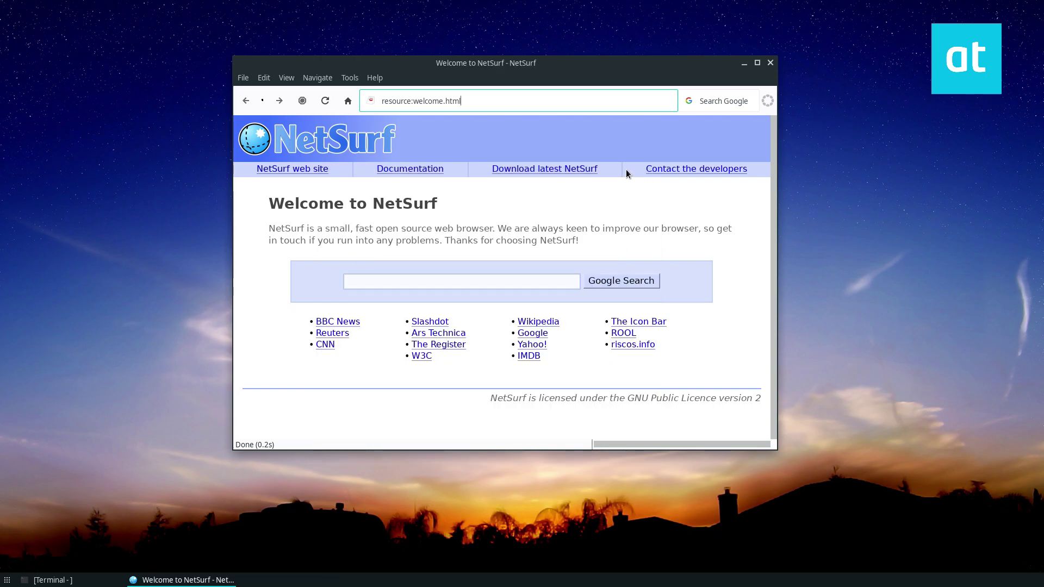
left_click(315, 80)
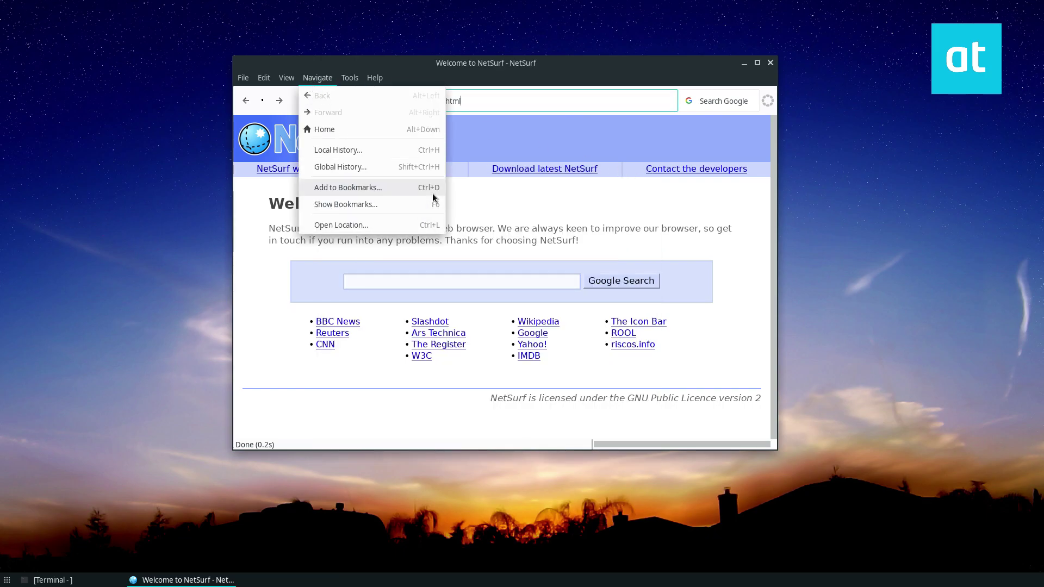
left_click(599, 203)
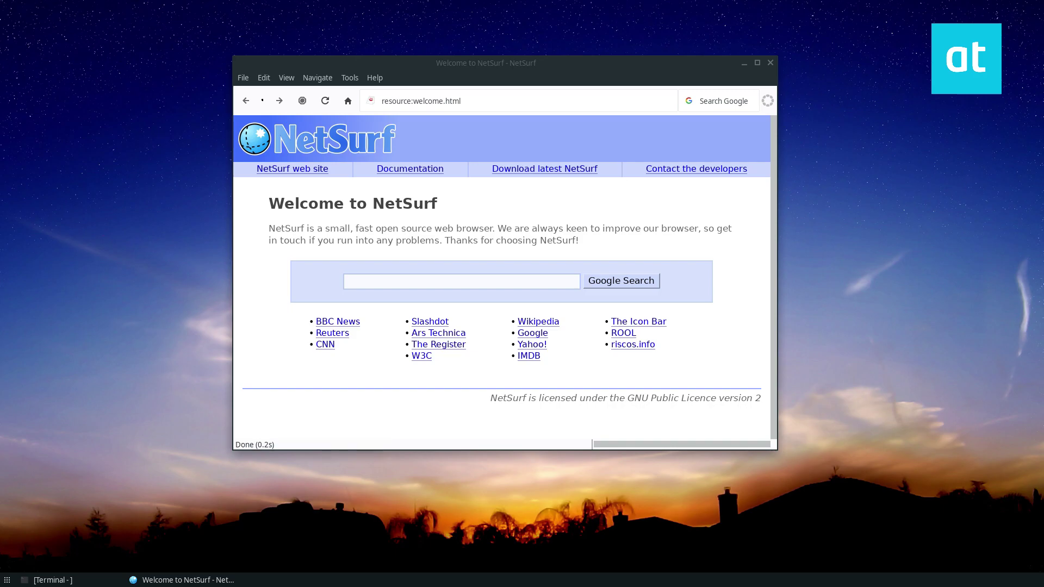
Step: Enable sending the Do Not Track request in the Privacy section of Edit > Preferences
left_click(263, 78)
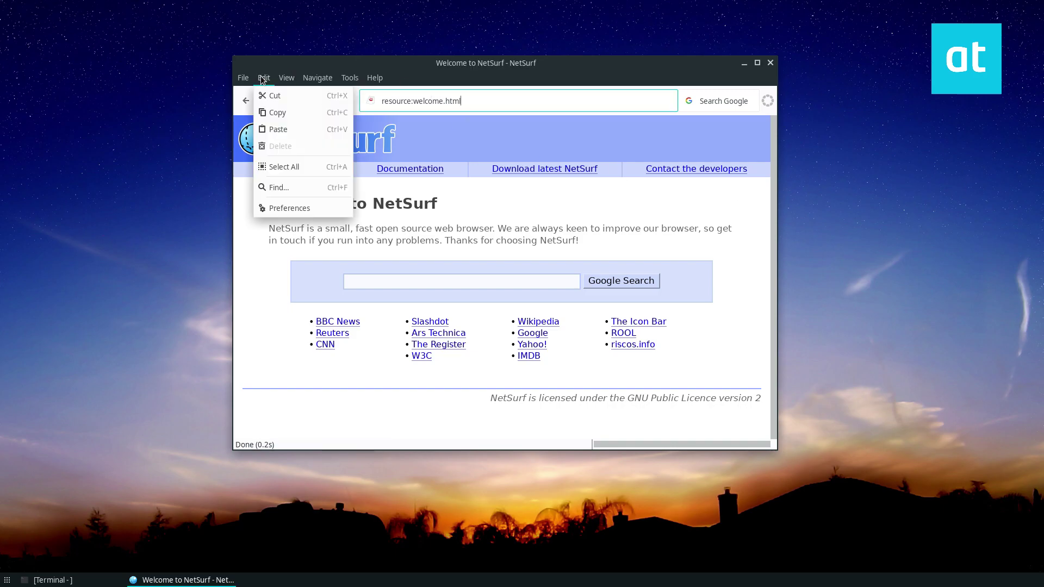
left_click(293, 208)
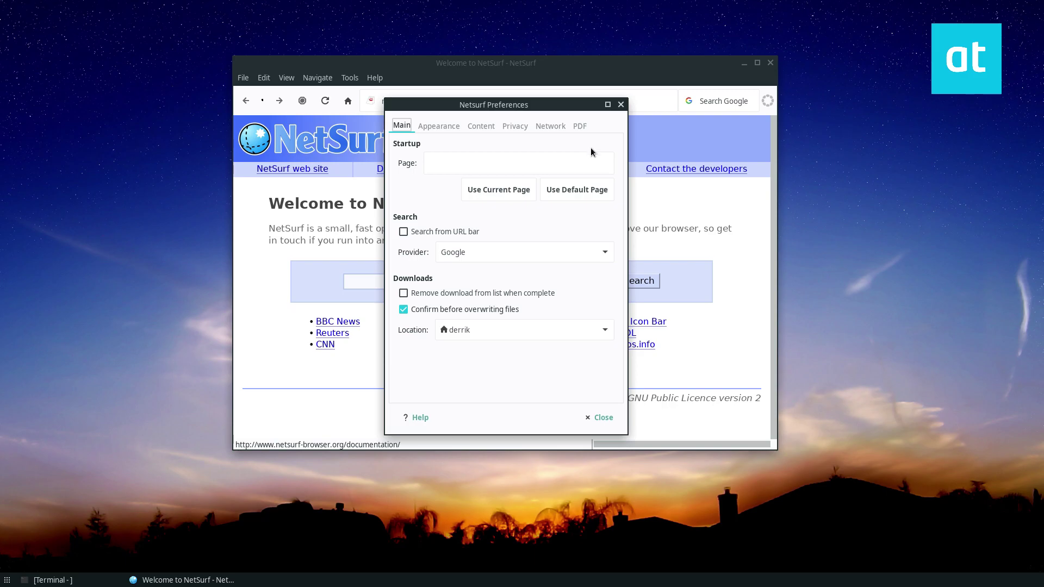
left_click(519, 126)
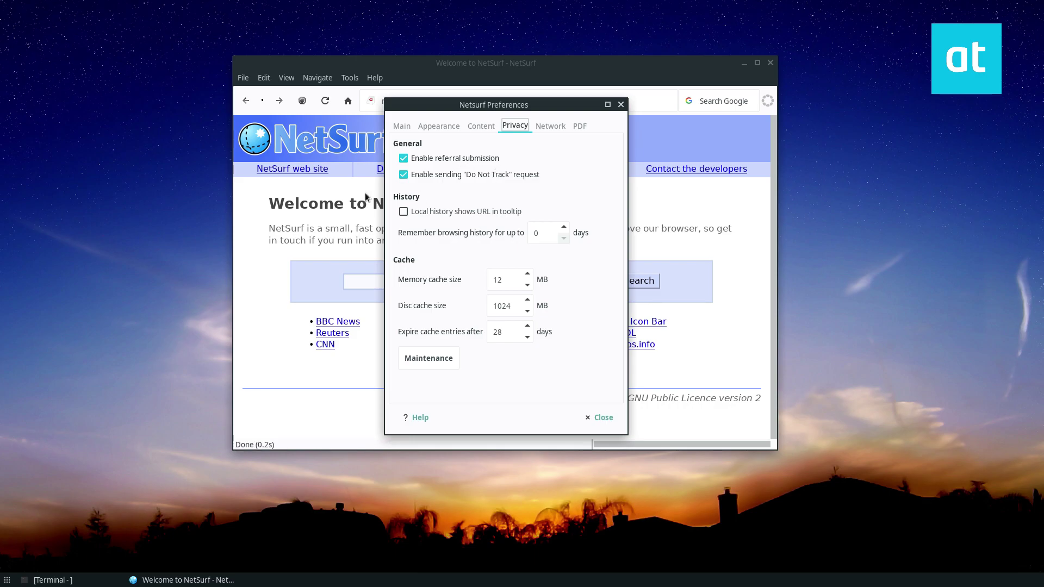
left_click(403, 175)
left_click(404, 175)
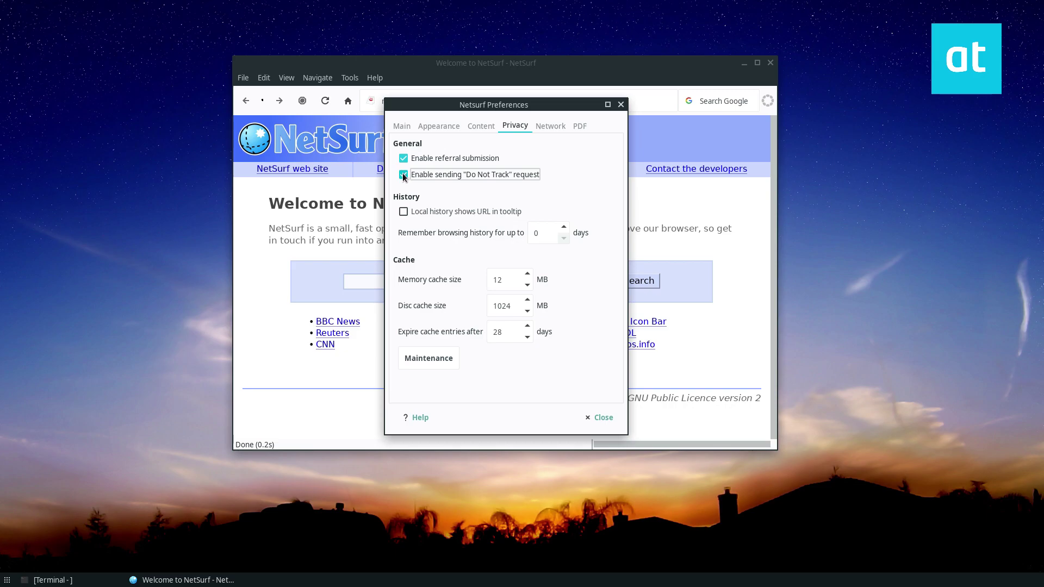
Step: Reopen Preferences and tick Enable JavaScript in the Content settings
left_click(589, 416)
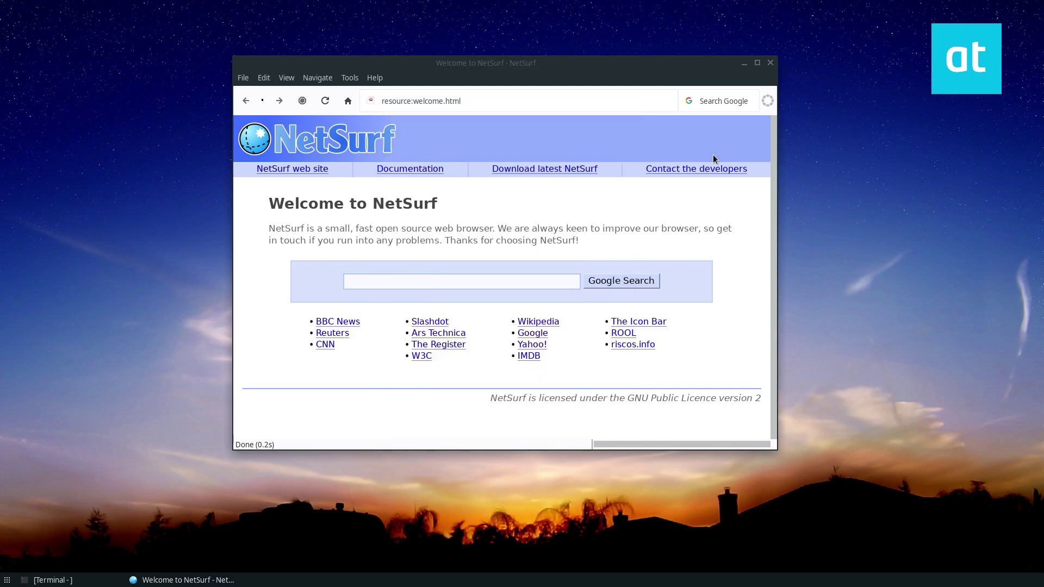
left_click(271, 78)
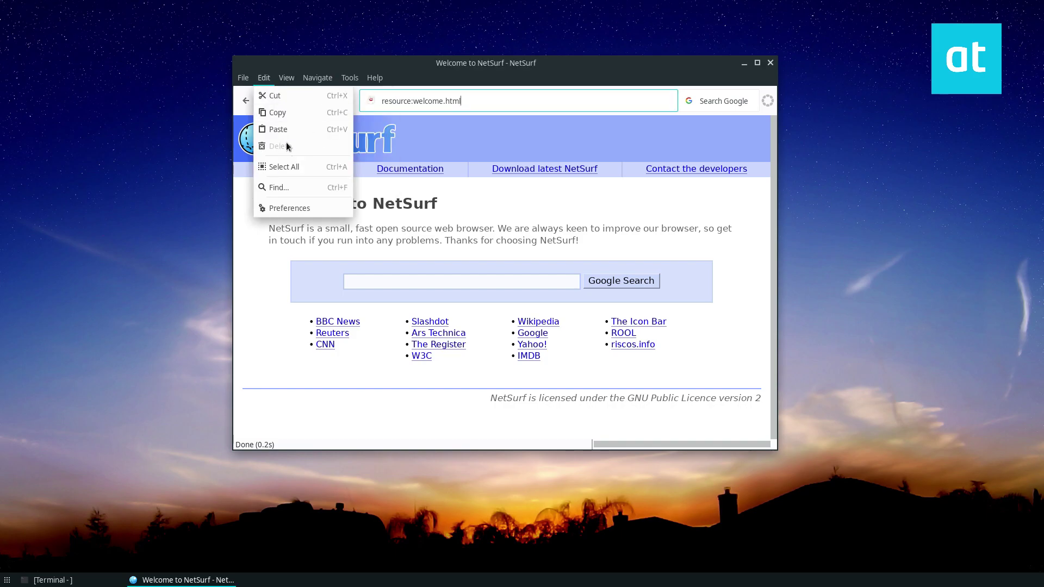
left_click(300, 209)
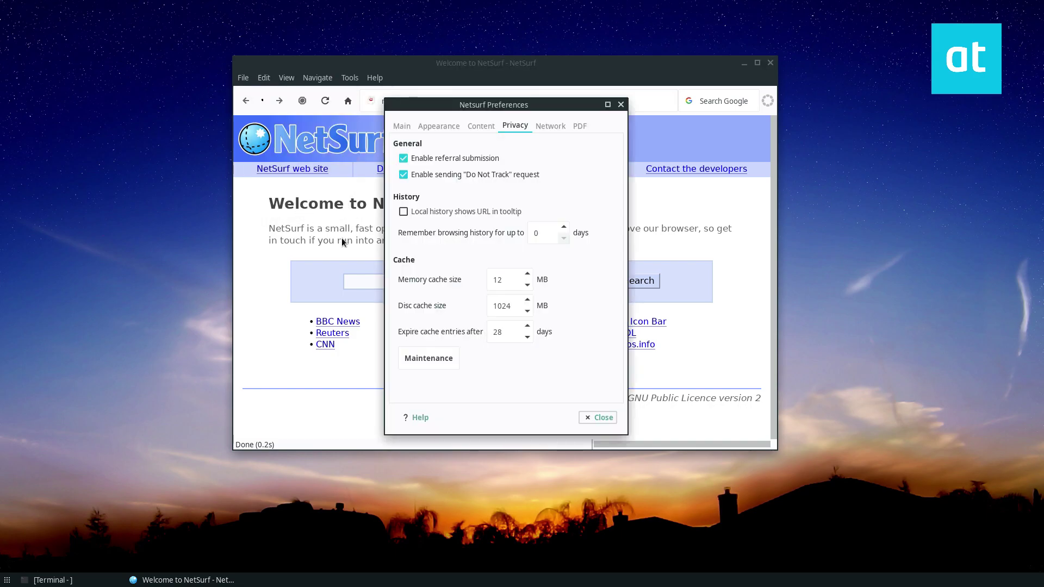
left_click(489, 127)
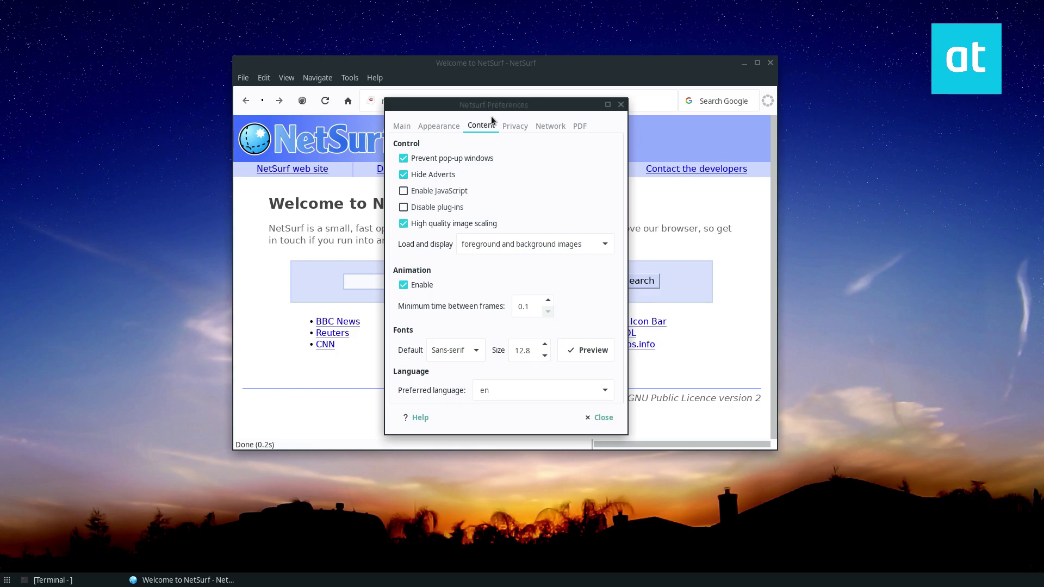
left_click(404, 190)
left_click(402, 126)
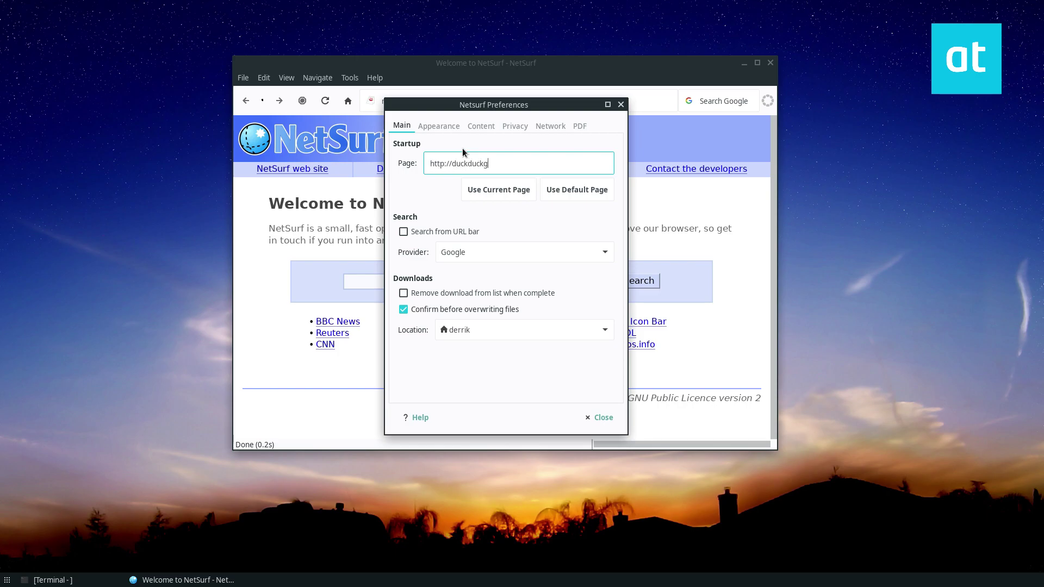
key("BackSpace")
type("o.com")
left_click(589, 422)
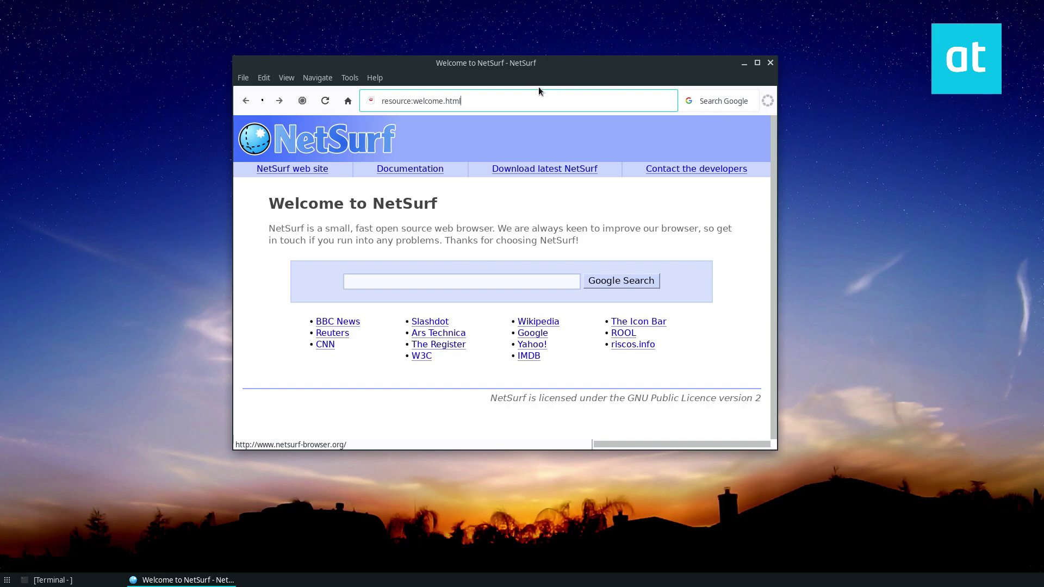
Step: Close NetSurf and relaunch it via Applications > Internet > NetSurf Web Browser
left_click(347, 102)
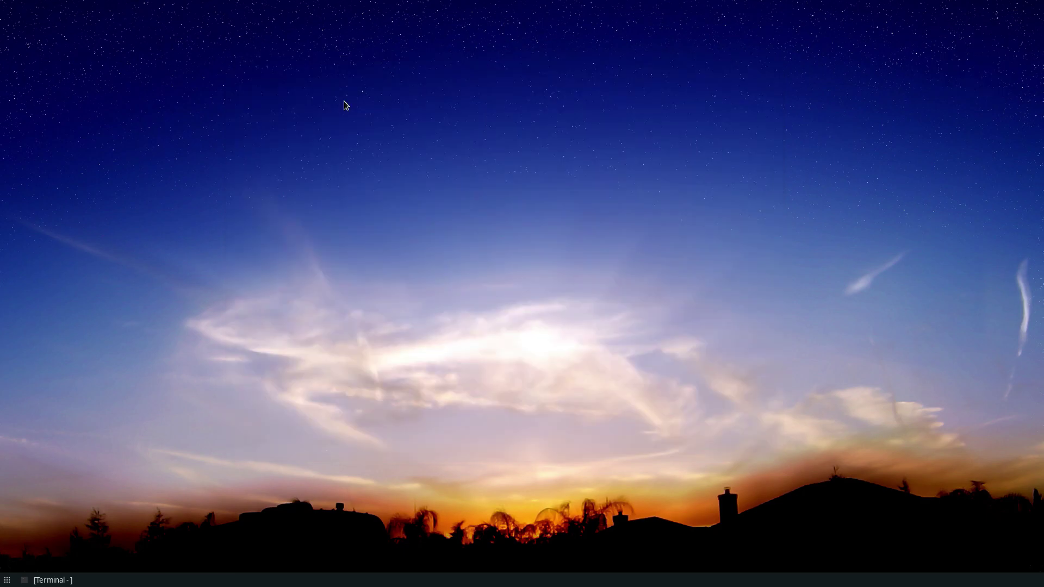
right_click(351, 90)
mouse_move(370, 309)
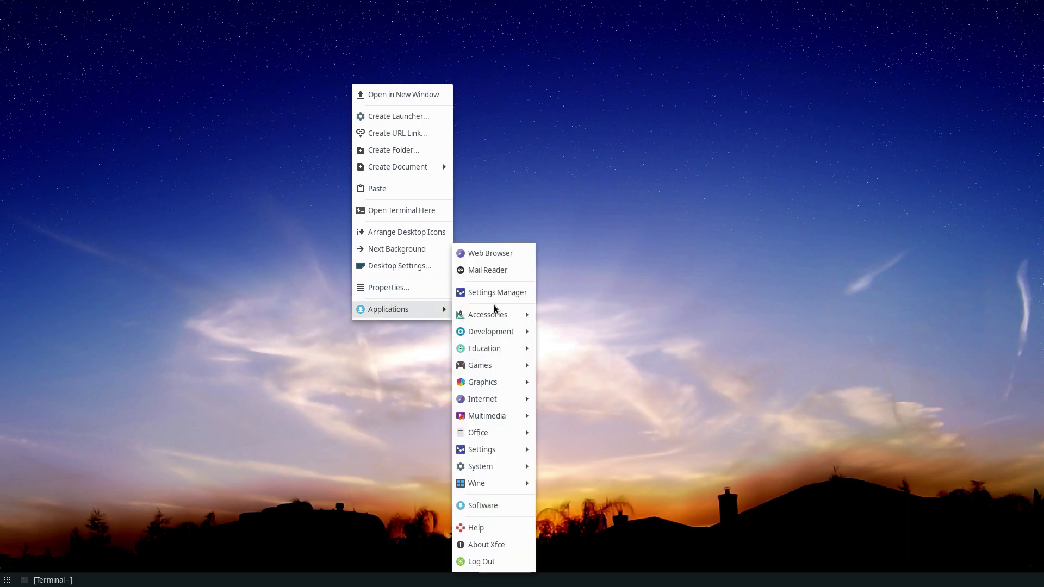
mouse_move(507, 400)
left_click(550, 408)
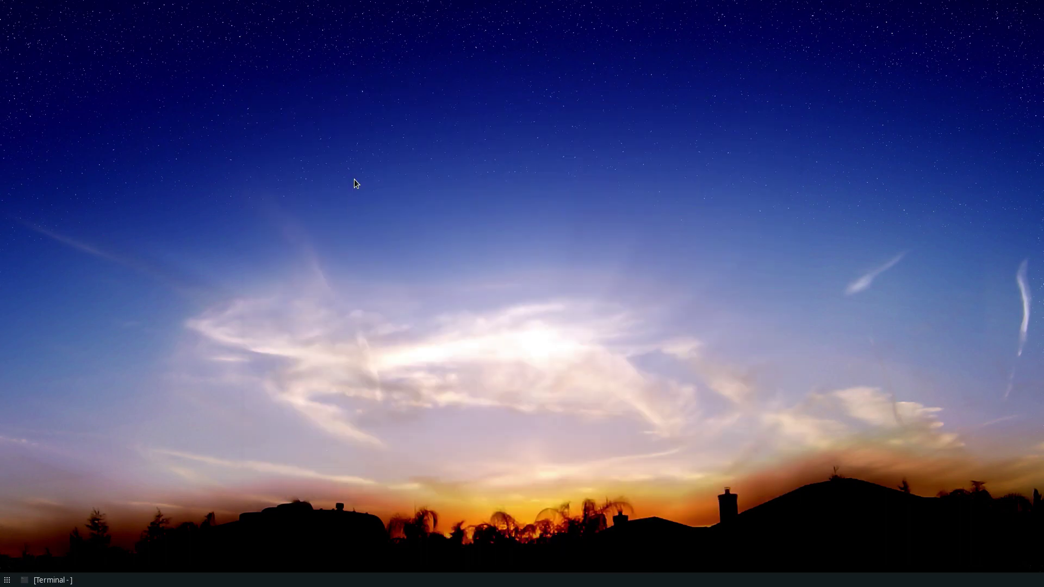